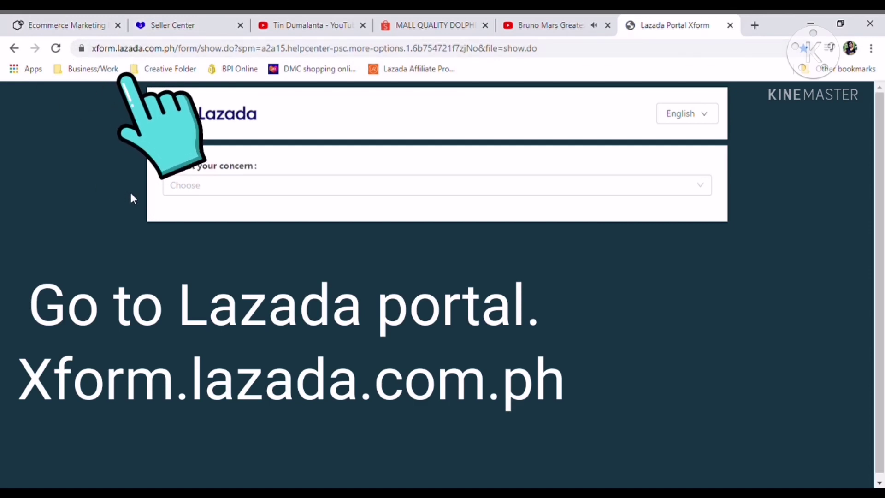
# Select "Claims - Filing of Claims / Disputes" as the concern and open the Claims Dispute form.
pyautogui.click(236, 189)
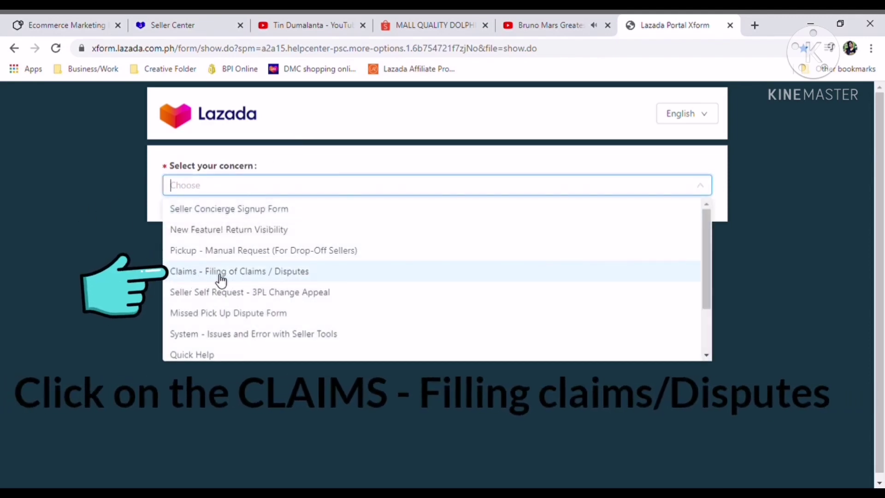
pyautogui.click(303, 276)
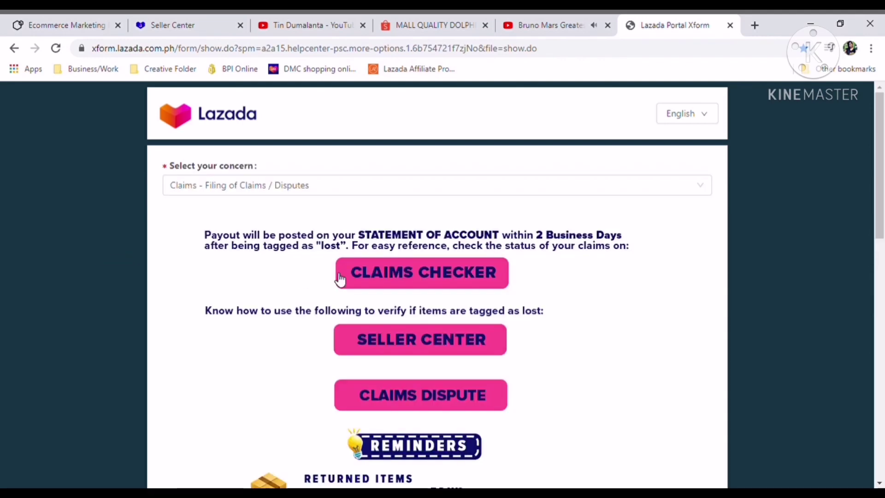
pyautogui.scroll(-3, 783, 249)
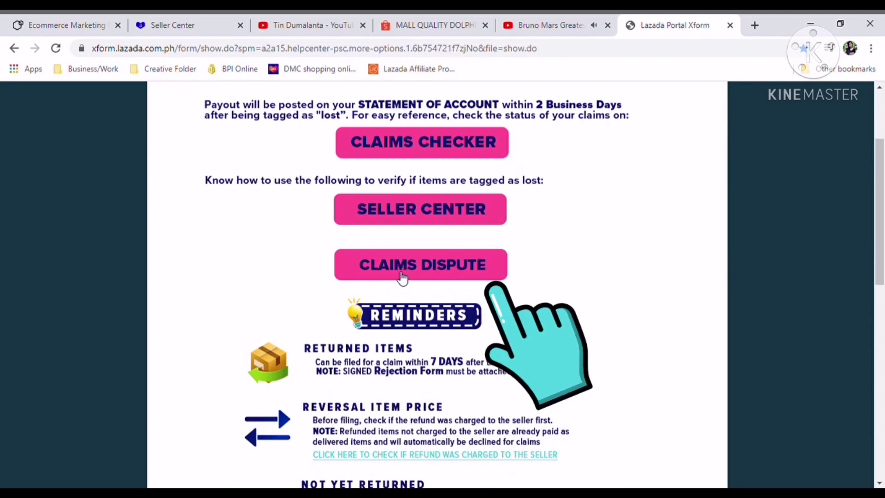
pyautogui.click(451, 273)
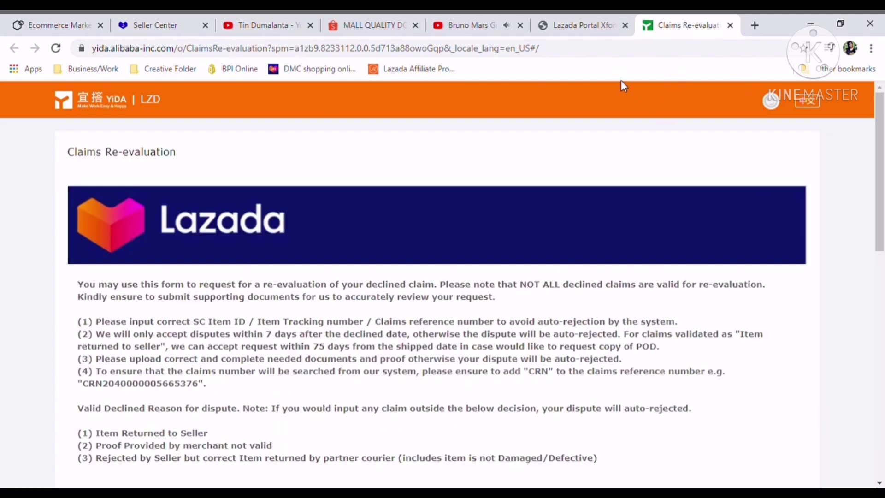
# Review the Claims Re-evaluation form's instructions and its Seller Center ID, Claims Reference Number and Item ID fields.
pyautogui.scroll(-3, 597, 194)
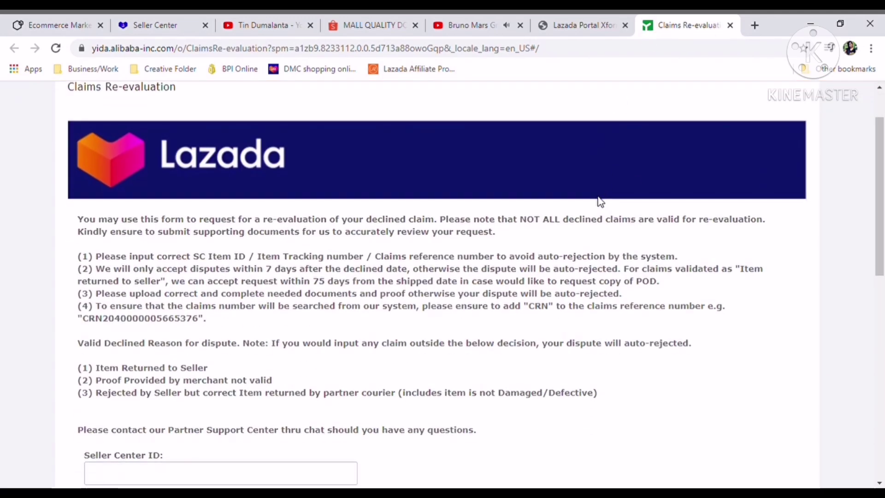
pyautogui.scroll(-2, 598, 196)
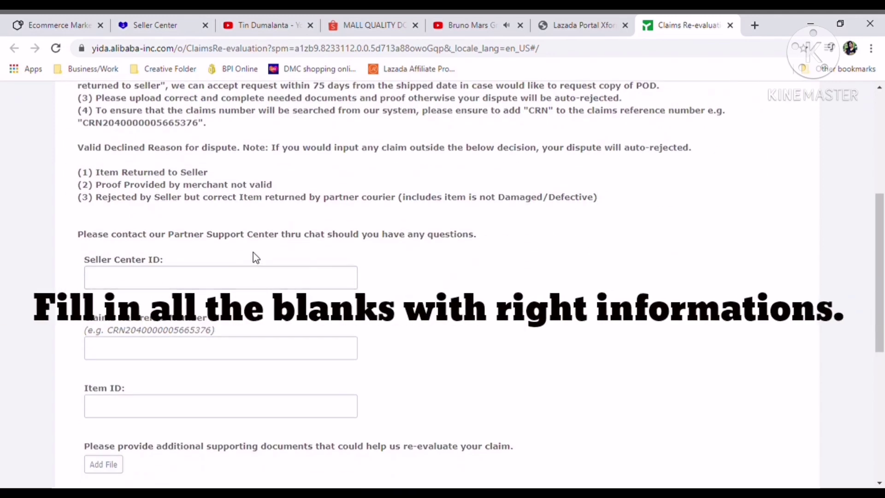
pyautogui.scroll(-2, 244, 272)
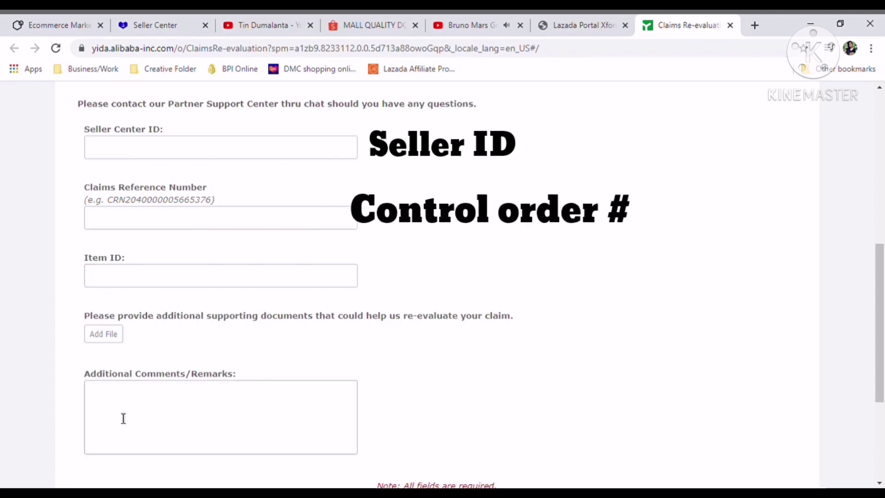
pyautogui.click(184, 152)
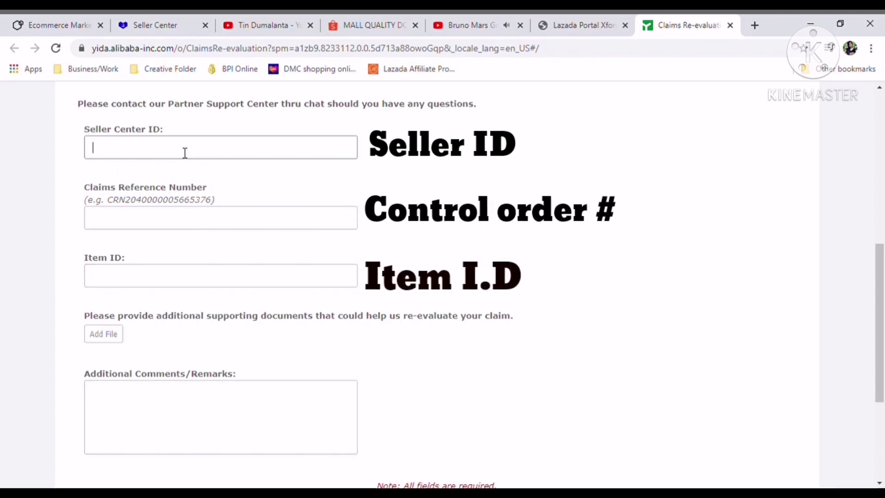
pyautogui.click(155, 222)
pyautogui.click(166, 142)
pyautogui.scroll(4, 352, 236)
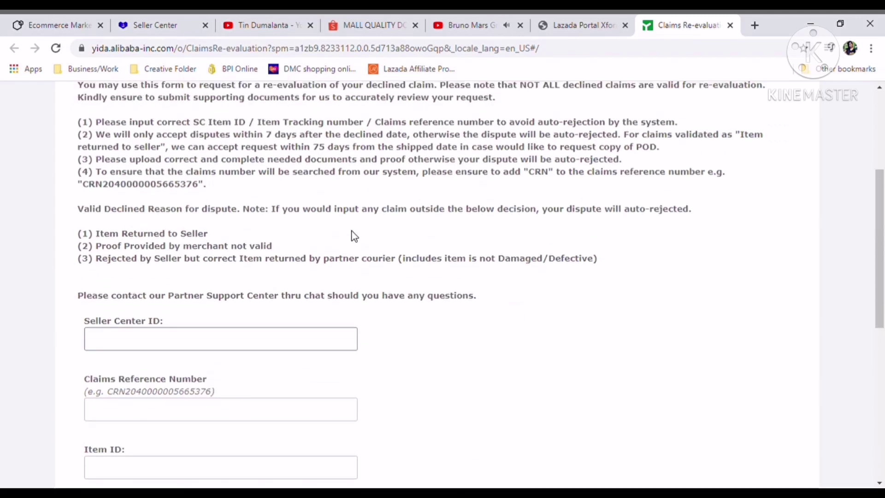
pyautogui.scroll(-4, 353, 236)
# Switch to Lazada Seller Center and show all orders in the Orders Overview.
pyautogui.click(170, 24)
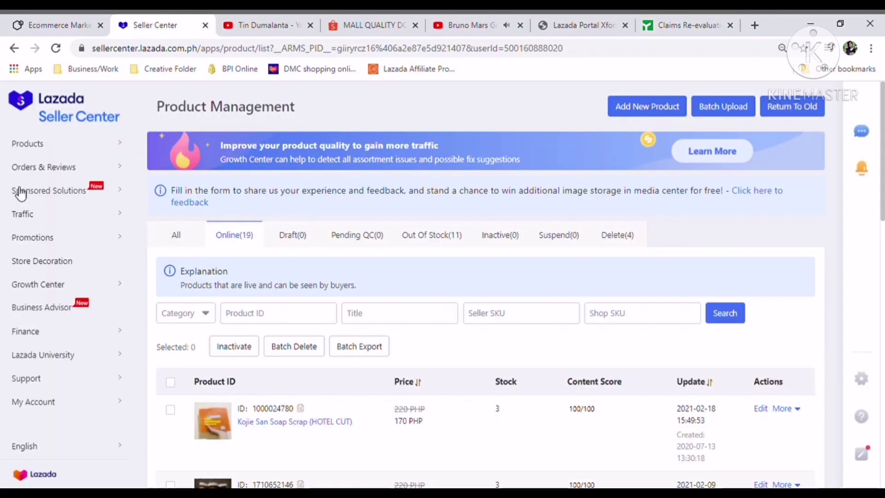
pyautogui.moveTo(71, 170)
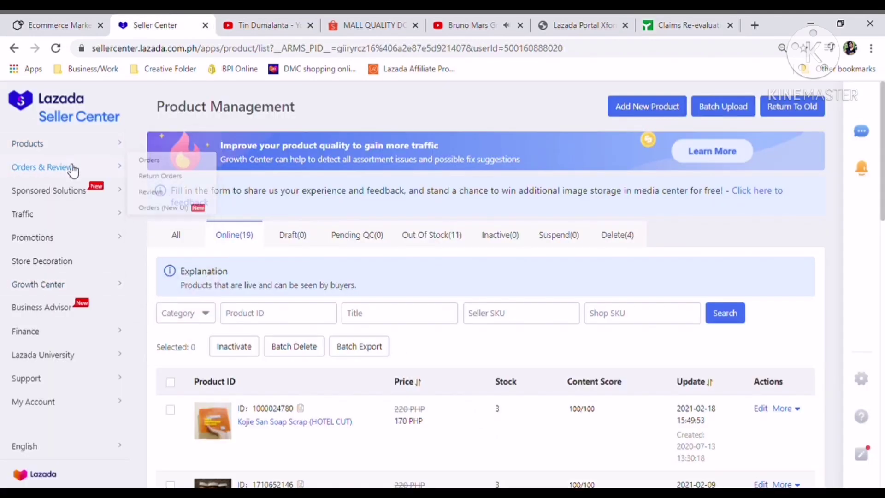
pyautogui.click(150, 164)
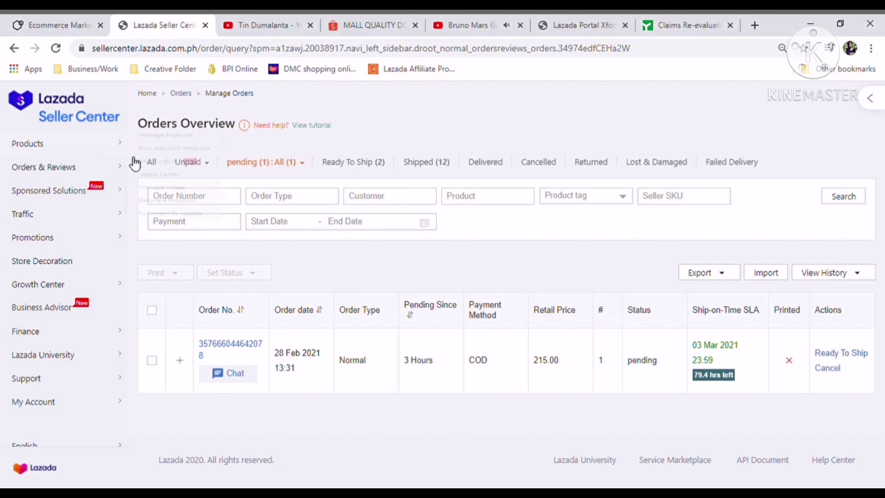
pyautogui.click(154, 165)
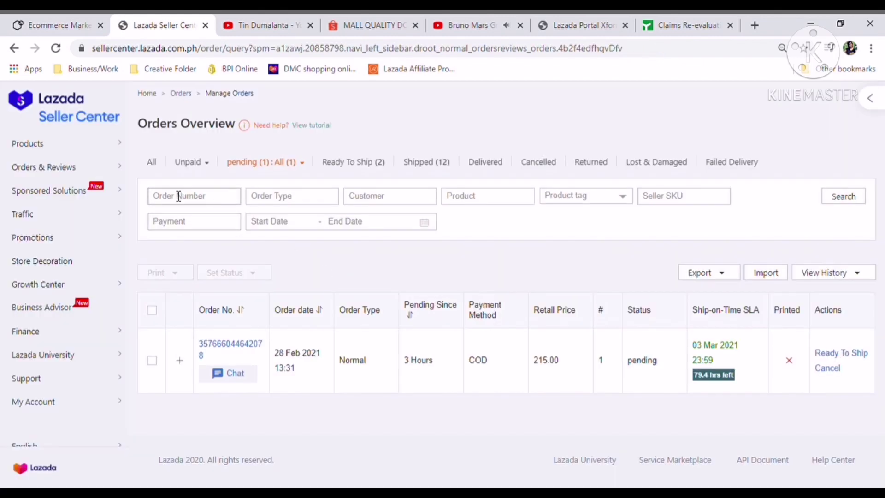
pyautogui.click(152, 162)
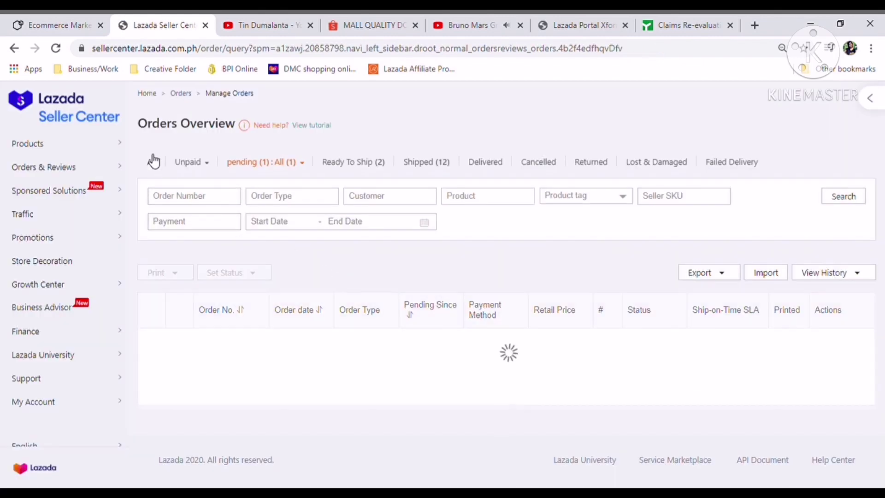
# Search all orders for the disputed order by its order number.
pyautogui.click(168, 200)
pyautogui.hotkey('ctrl', 'v')
pyautogui.click(168, 200)
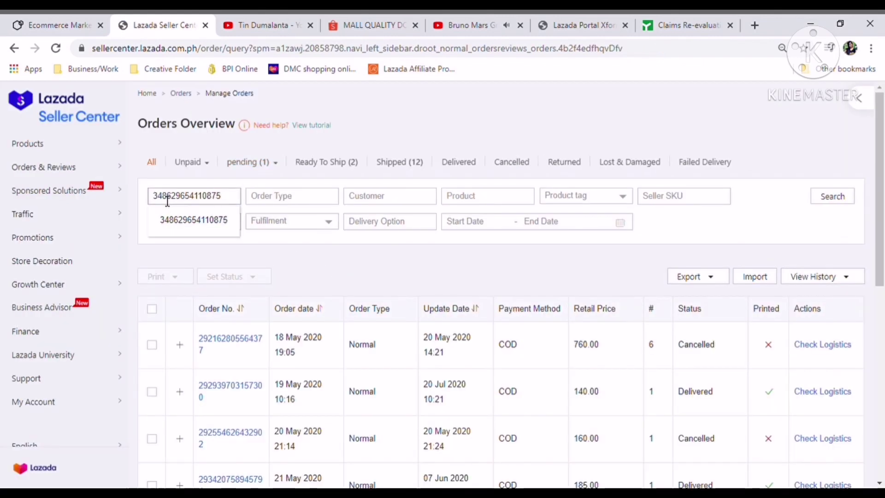
pyautogui.press('Return')
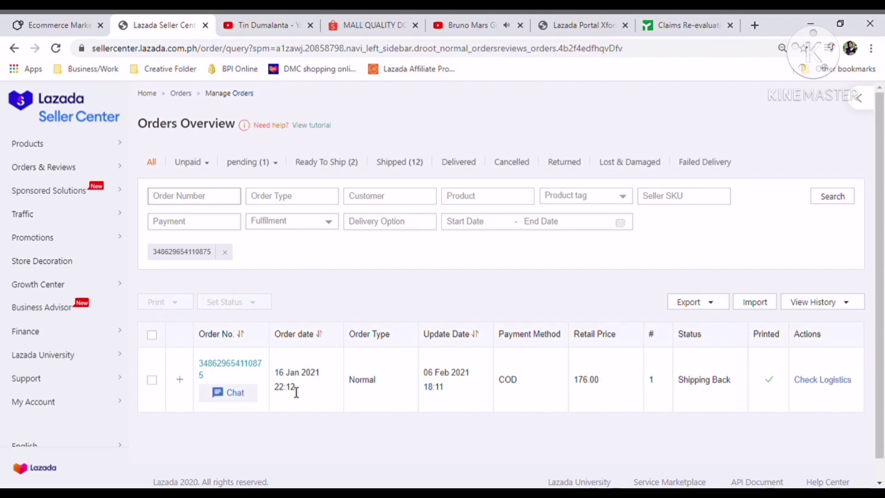
# Check the found order's status and expand its row to view the item details, then collapse it.
pyautogui.moveTo(680, 379); pyautogui.dragTo(741, 405)
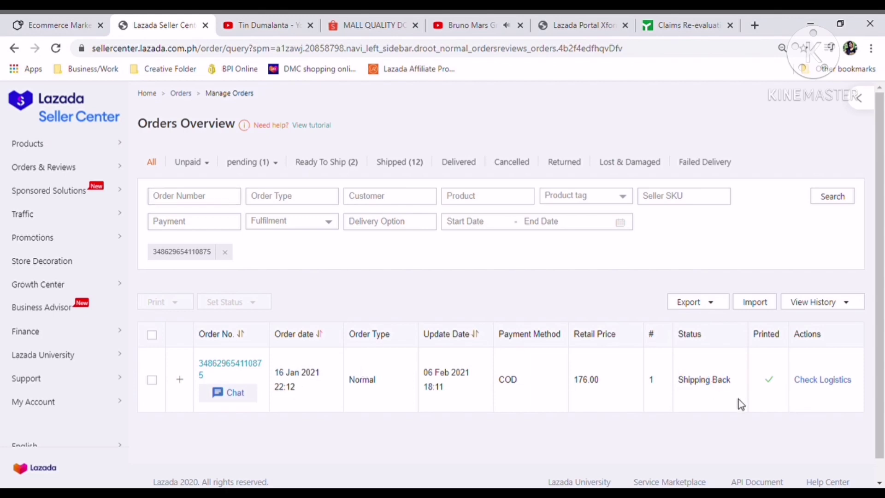
pyautogui.click(180, 380)
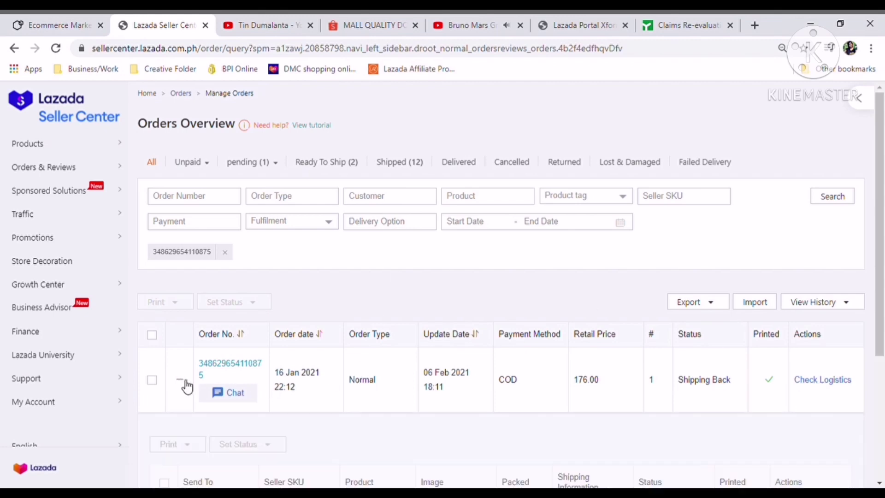
pyautogui.scroll(-5, 182, 386)
pyautogui.scroll(5, 330, 370)
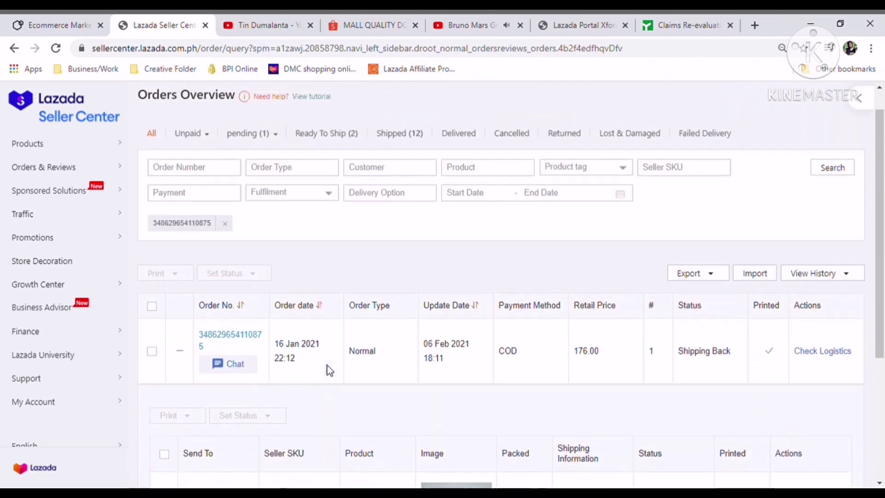
pyautogui.click(181, 358)
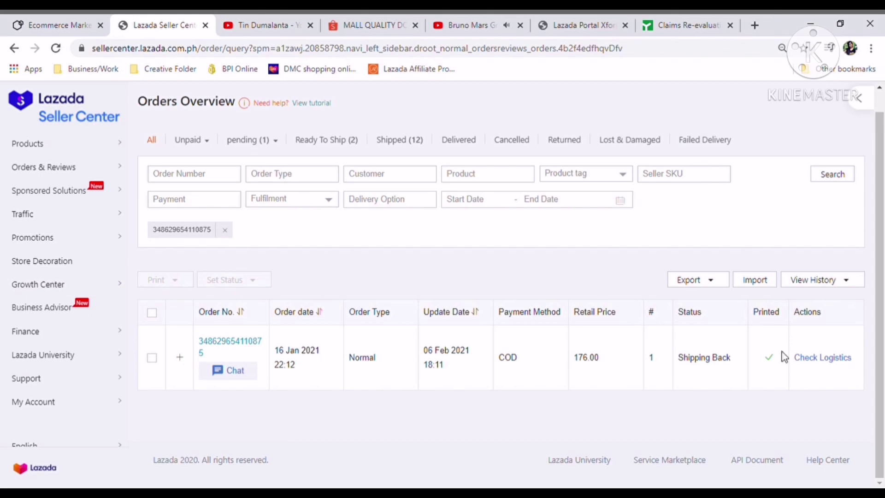
# Open the order's logistics details and read the latest delivery tracking entries.
pyautogui.click(821, 358)
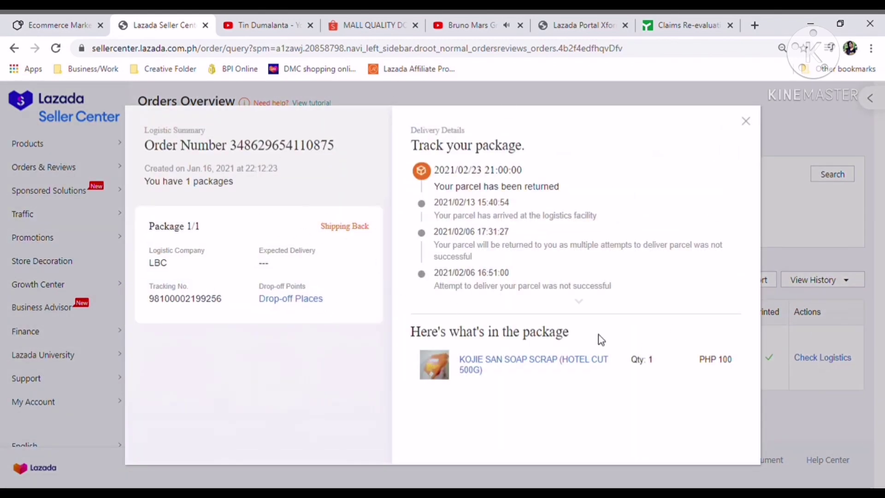
pyautogui.moveTo(454, 216); pyautogui.dragTo(598, 217)
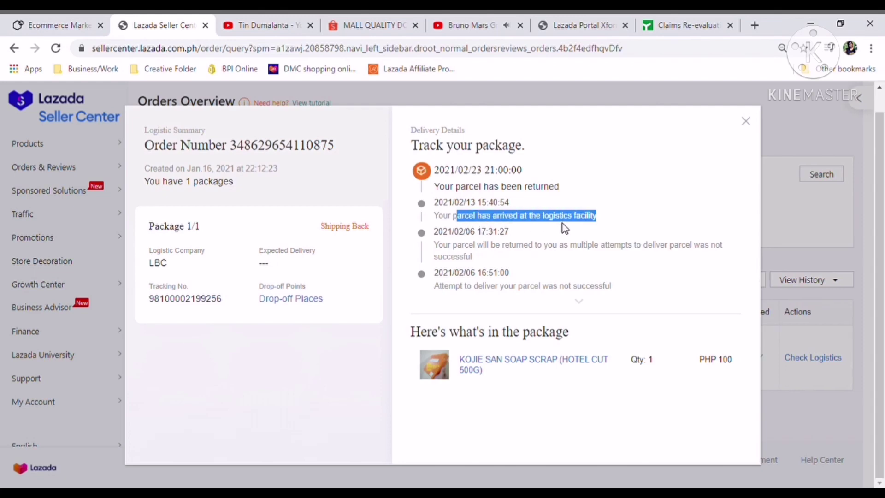
pyautogui.click(557, 193)
pyautogui.moveTo(612, 287); pyautogui.dragTo(502, 175)
pyautogui.click(575, 185)
pyautogui.click(556, 176)
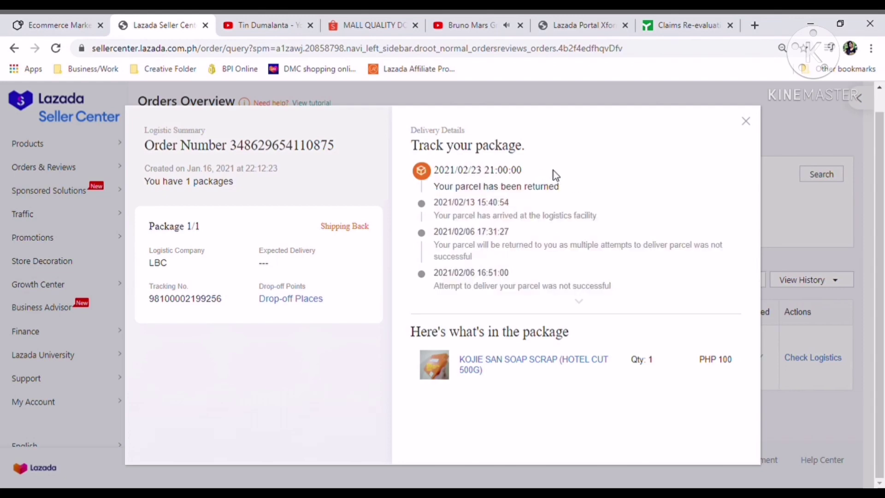
# Expand the full package tracking history, read through it and close the logistics details.
pyautogui.click(577, 304)
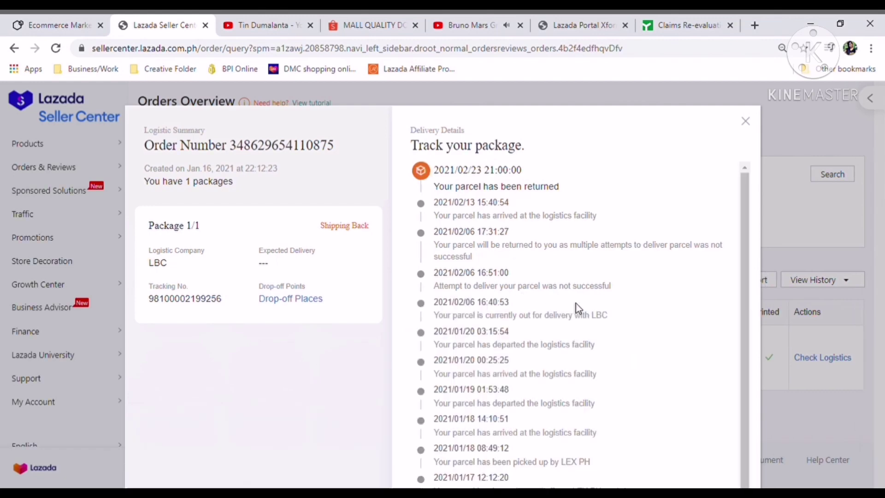
pyautogui.scroll(-3, 576, 306)
pyautogui.scroll(-1, 578, 308)
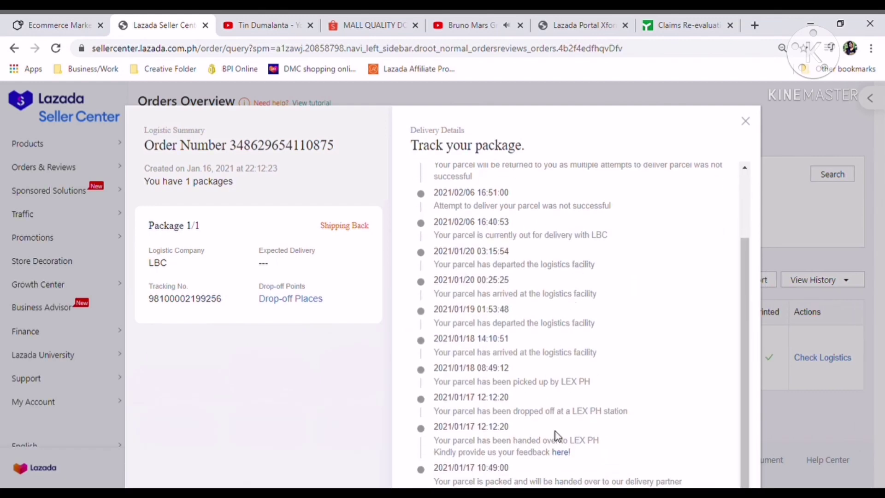
pyautogui.scroll(4, 559, 480)
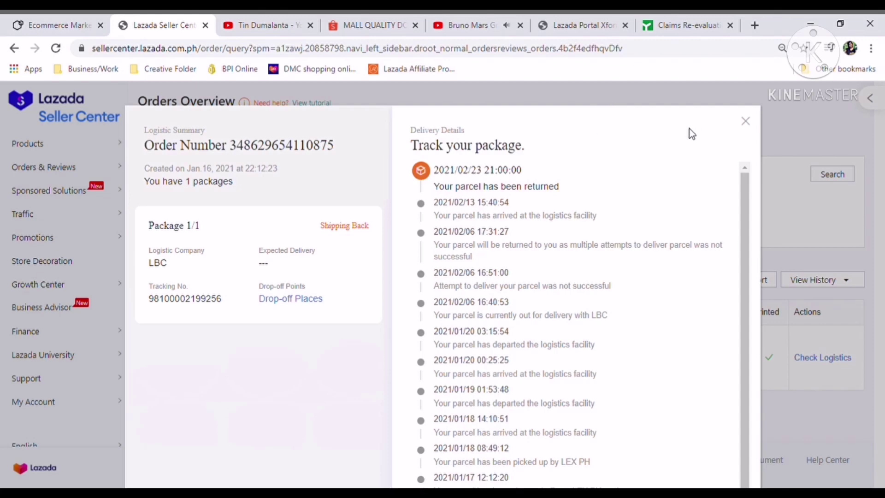
pyautogui.click(746, 122)
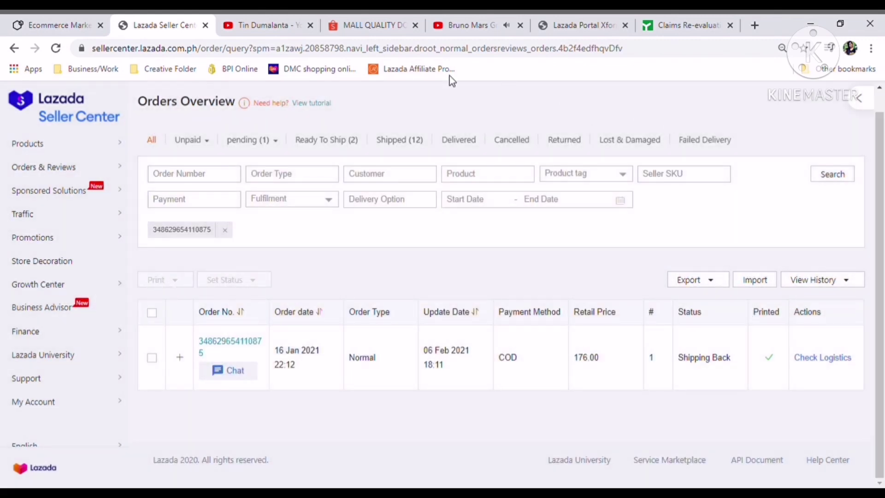
# Expand the order's item details, then return to the Claims Re-evaluation form and fill in the Seller Center ID.
pyautogui.click(181, 364)
pyautogui.scroll(-2, 545, 205)
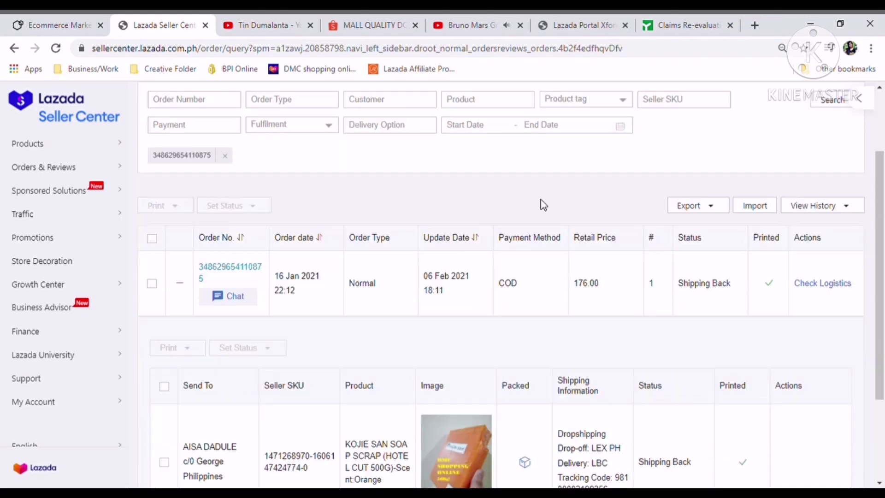
pyautogui.click(667, 20)
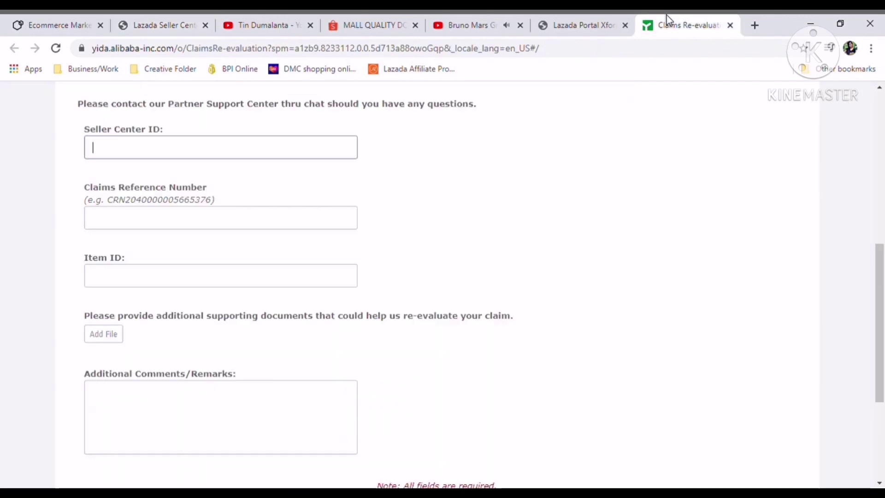
pyautogui.click(147, 153)
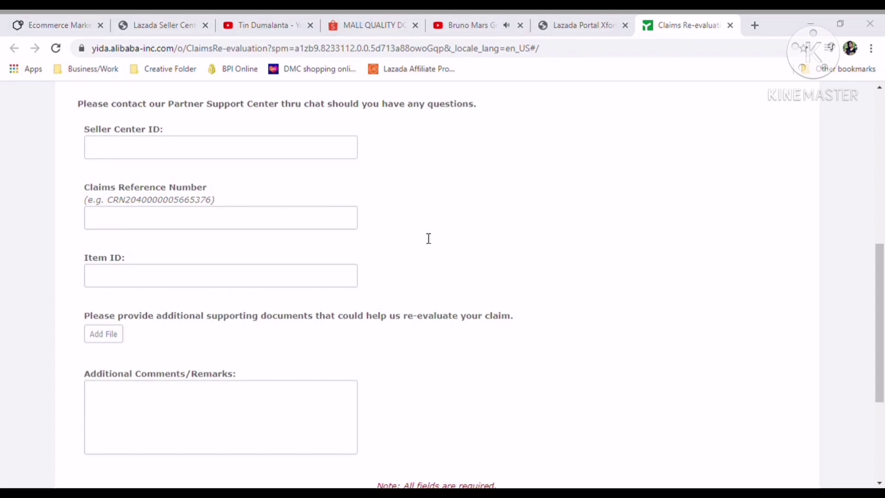
pyautogui.click(197, 153)
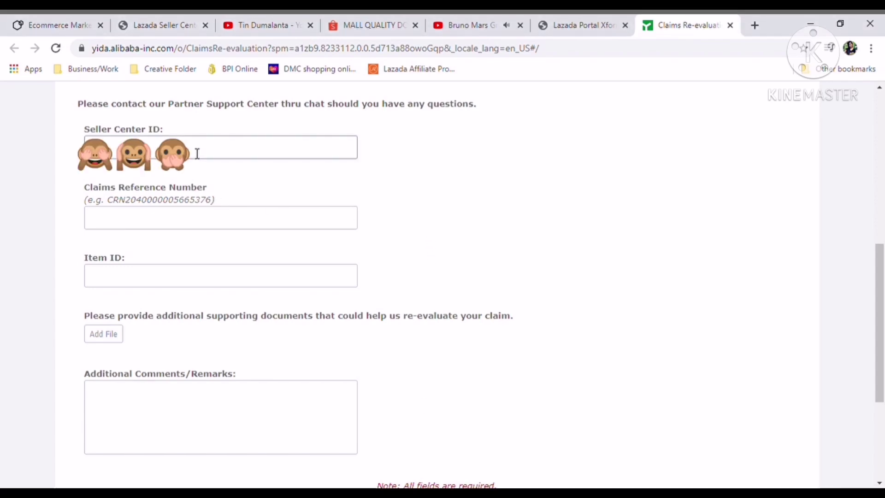
# Copy the order number from the order's detail page in Seller Center into the form's Claims Reference Number field.
pyautogui.click(167, 221)
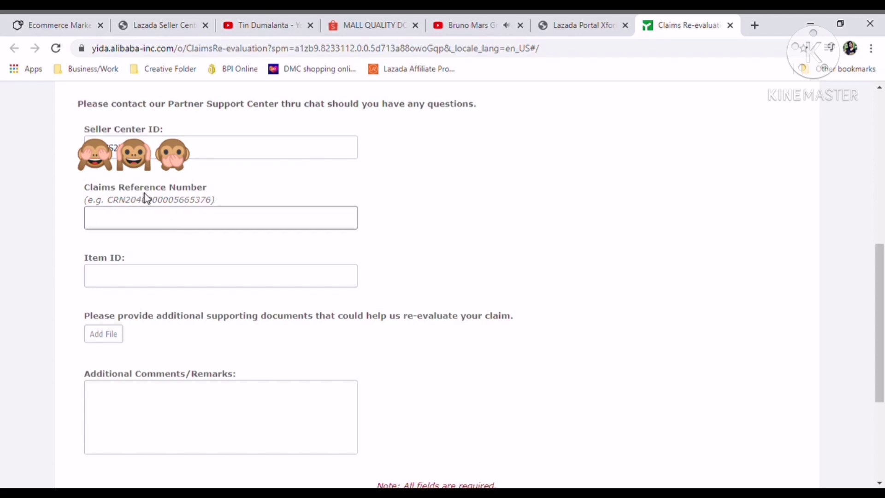
pyautogui.moveTo(210, 190); pyautogui.dragTo(82, 183)
pyautogui.click(129, 223)
pyautogui.click(162, 26)
pyautogui.click(233, 213)
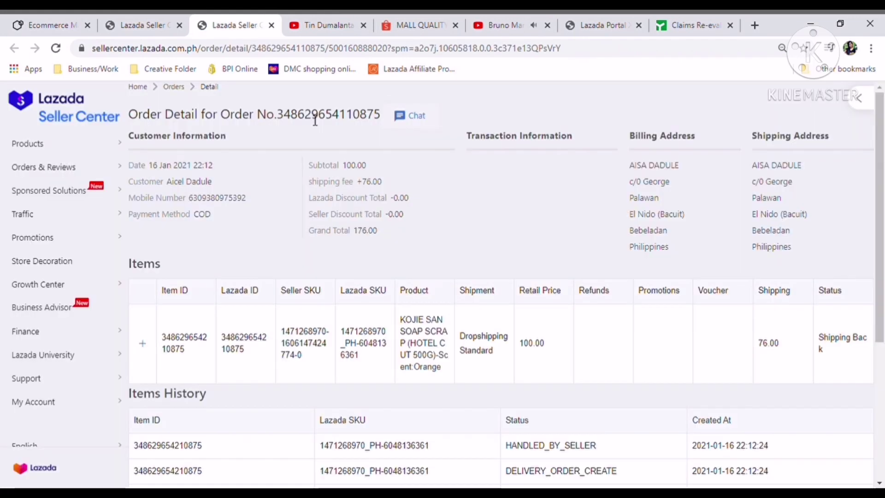
pyautogui.moveTo(277, 116); pyautogui.dragTo(382, 122)
pyautogui.hotkey('ctrl', 'c')
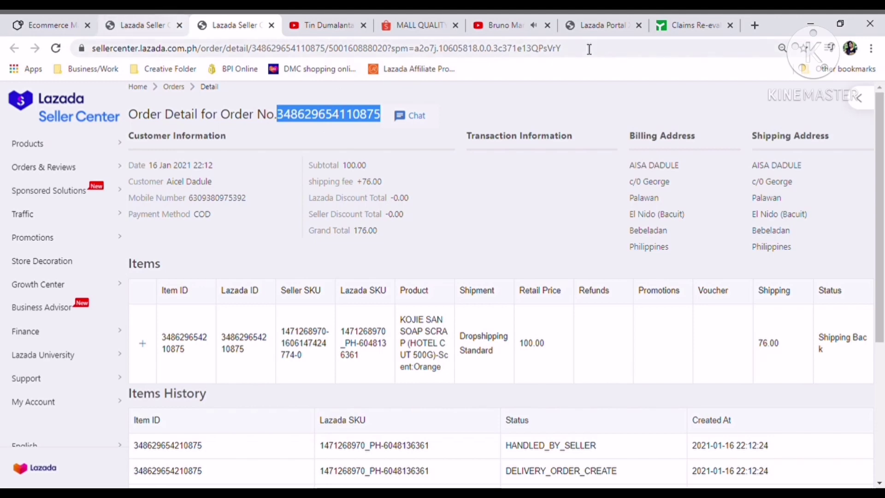
pyautogui.click(694, 25)
pyautogui.hotkey('ctrl', 'v')
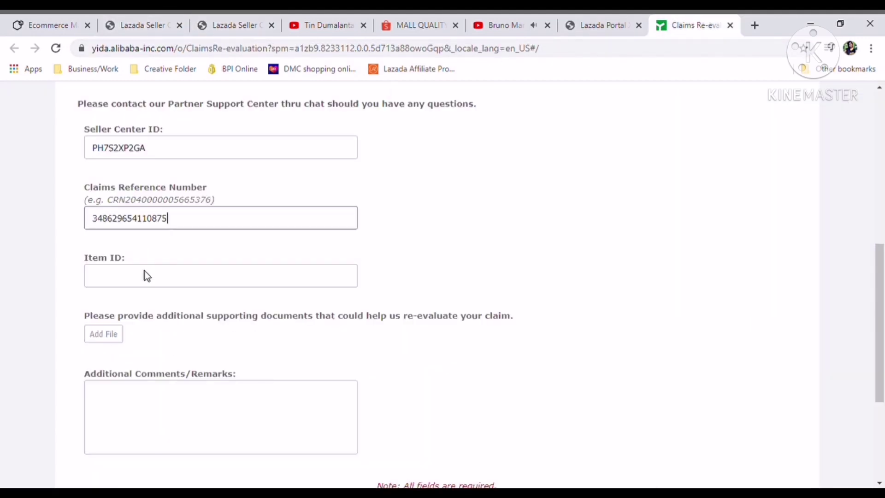
# Copy the item ID from the order's detail page in Seller Center into the form's Item ID field.
pyautogui.click(151, 279)
pyautogui.moveTo(144, 265); pyautogui.dragTo(76, 261)
pyautogui.click(127, 286)
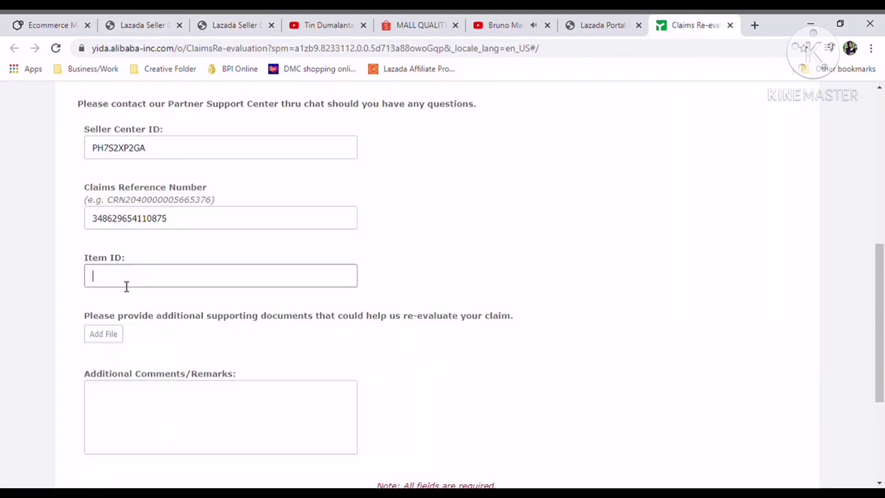
pyautogui.click(228, 19)
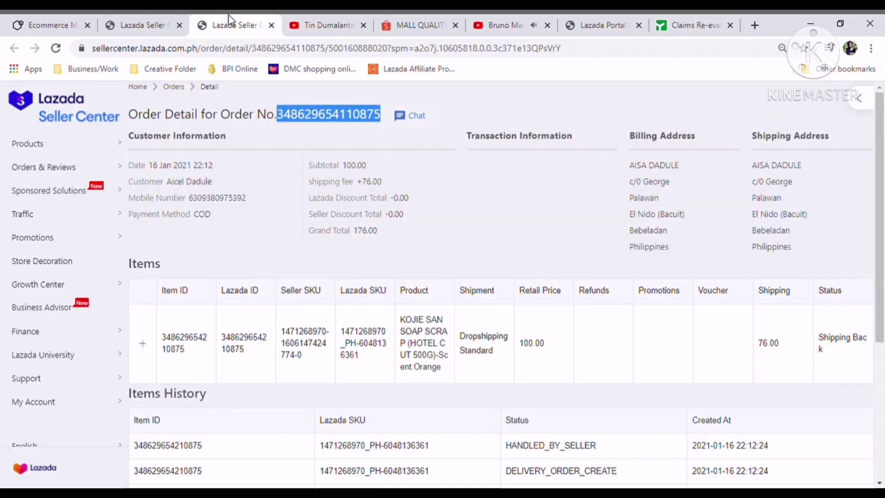
pyautogui.moveTo(186, 349); pyautogui.dragTo(171, 341)
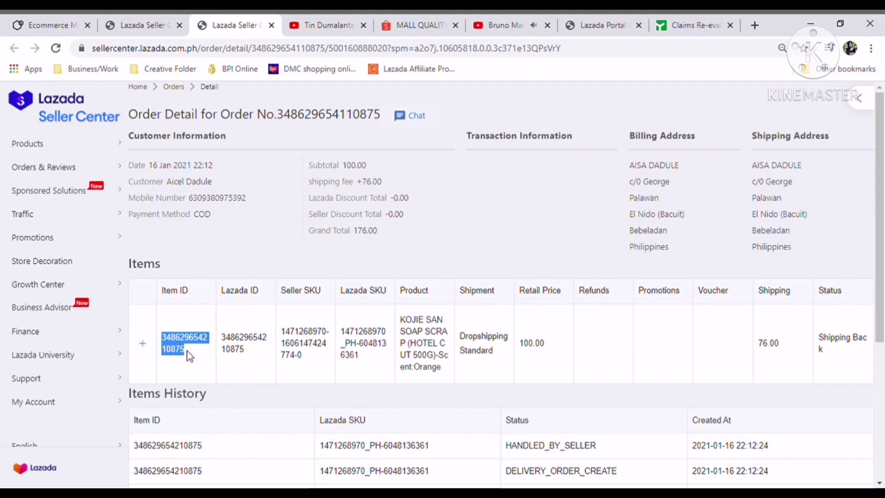
pyautogui.scroll(-3, 241, 341)
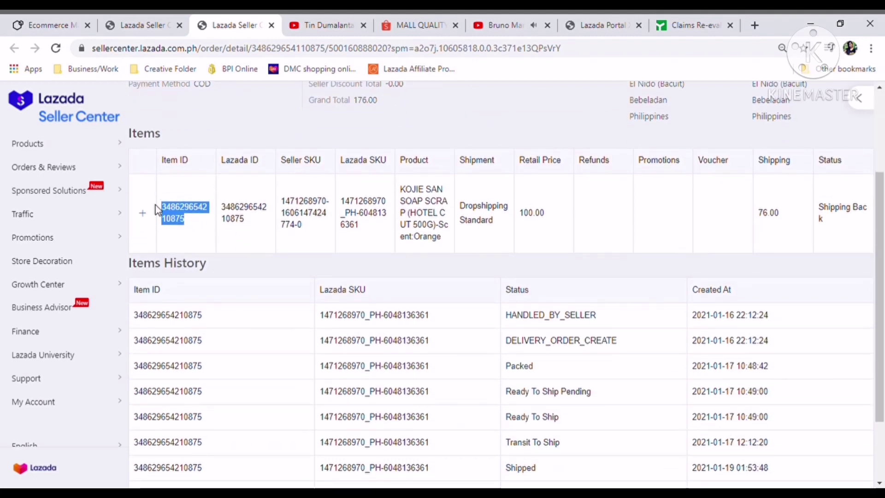
pyautogui.scroll(-1, 190, 205)
pyautogui.scroll(-1, 190, 206)
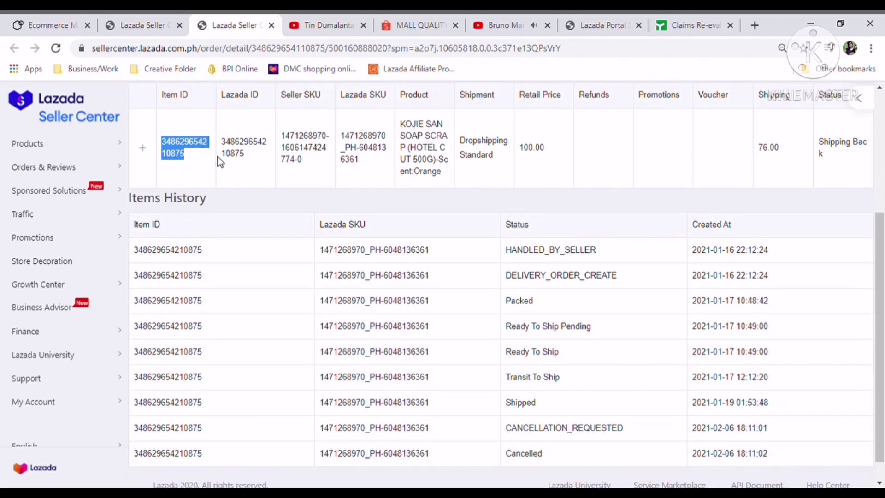
pyautogui.click(694, 25)
pyautogui.hotkey('ctrl', 'v')
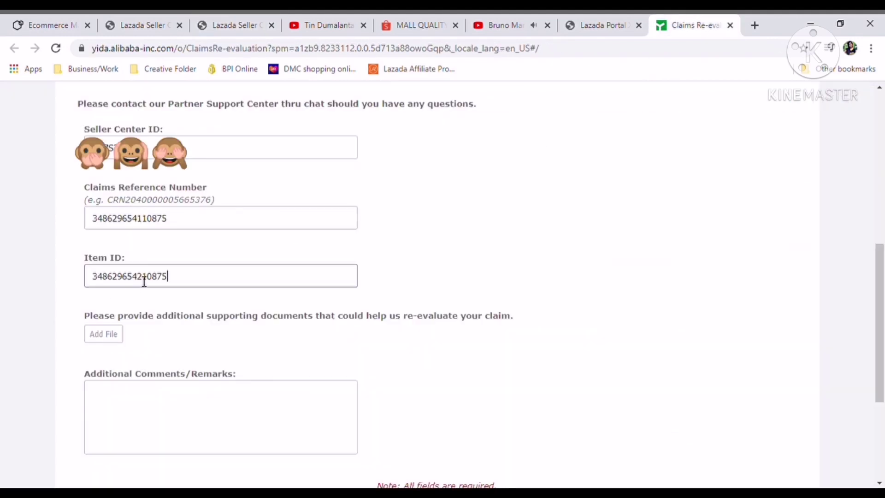
pyautogui.click(406, 254)
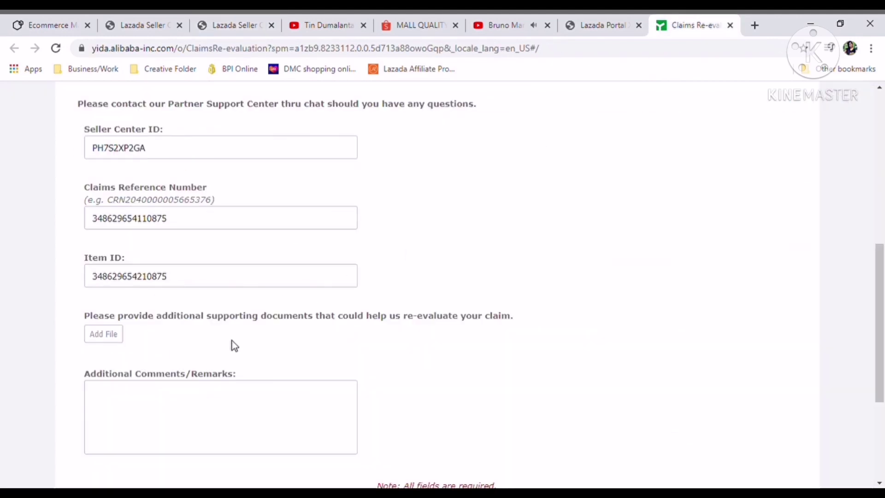
# Return to the order list in Seller Center and open the order's logistics details showing the package tracking.
pyautogui.scroll(-3, 233, 346)
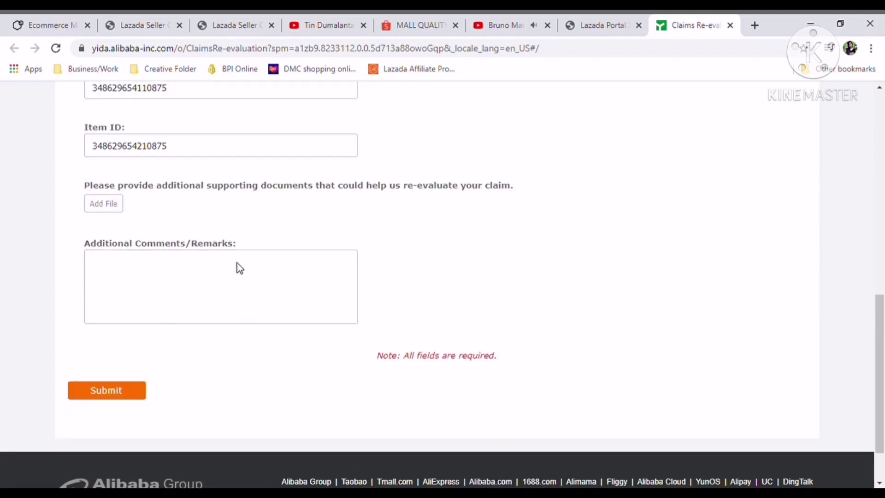
pyautogui.click(107, 208)
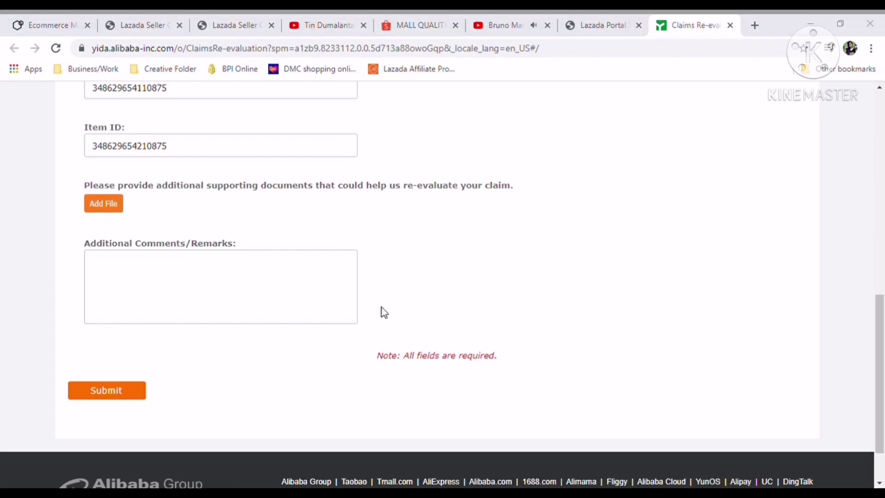
pyautogui.hotkey('ctrl', 'shift', 'Tab')
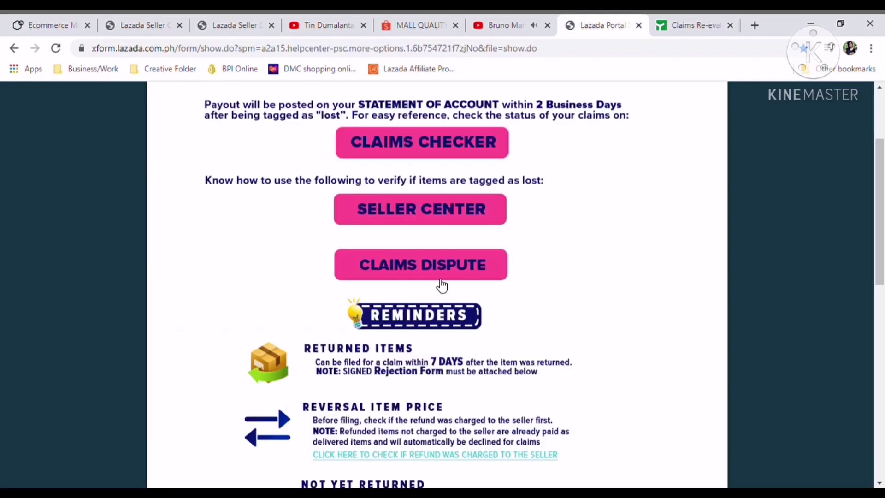
pyautogui.scroll(3, 442, 286)
pyautogui.click(152, 25)
pyautogui.click(233, 25)
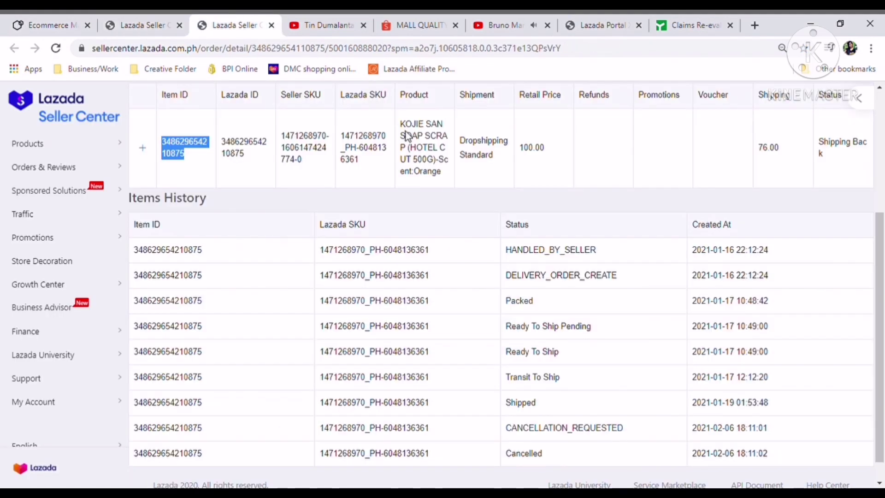
pyautogui.scroll(5, 407, 136)
pyautogui.click(147, 24)
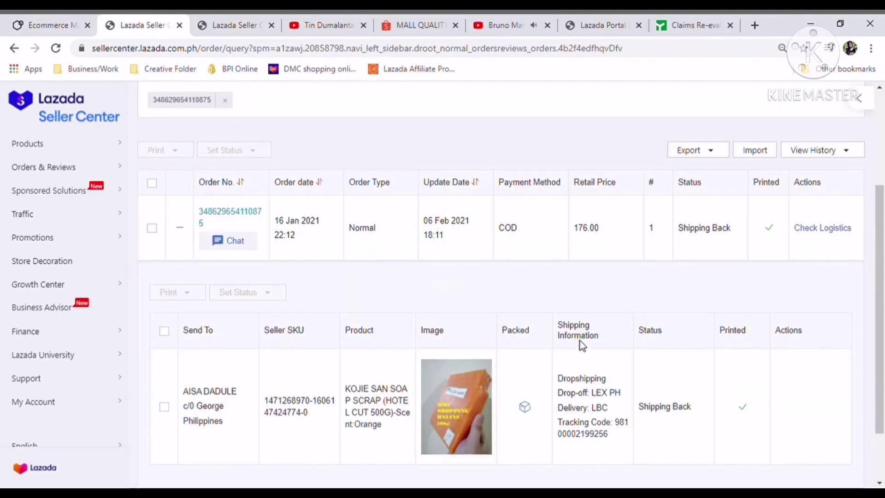
pyautogui.scroll(3, 580, 341)
pyautogui.click(841, 382)
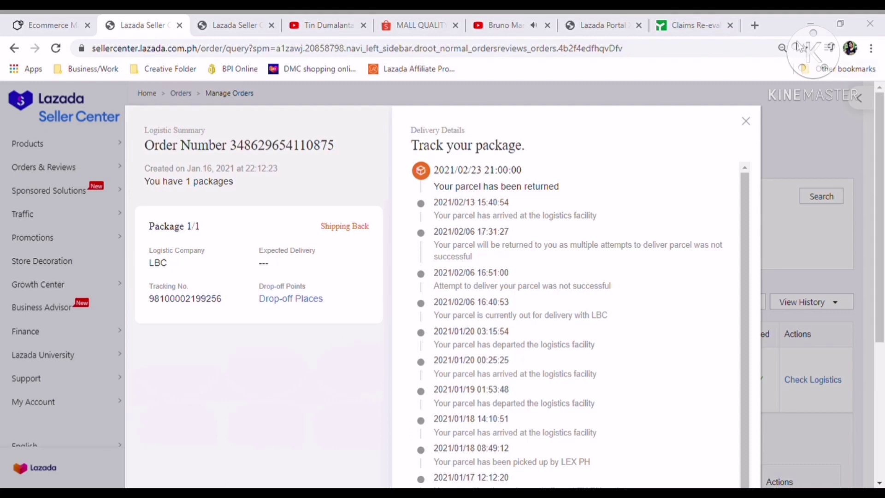
# Attach return.JPG as the supporting document in the Claims Re-evaluation form.
pyautogui.click(722, 21)
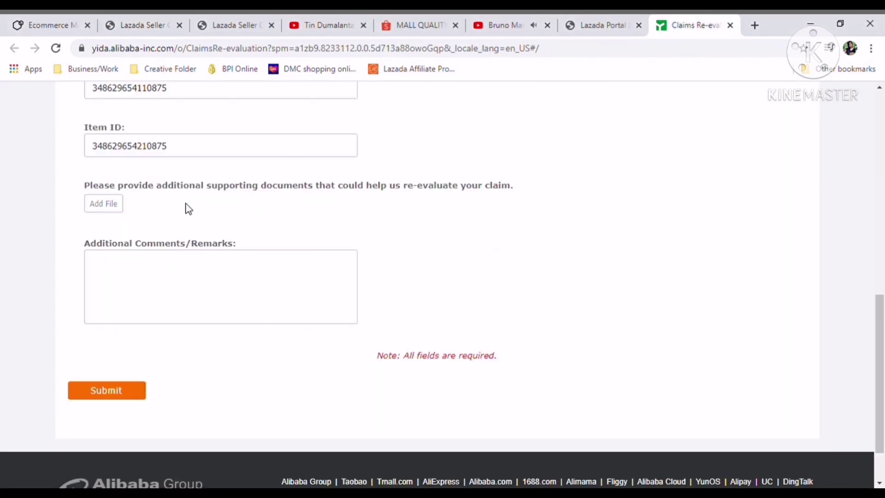
pyautogui.click(107, 205)
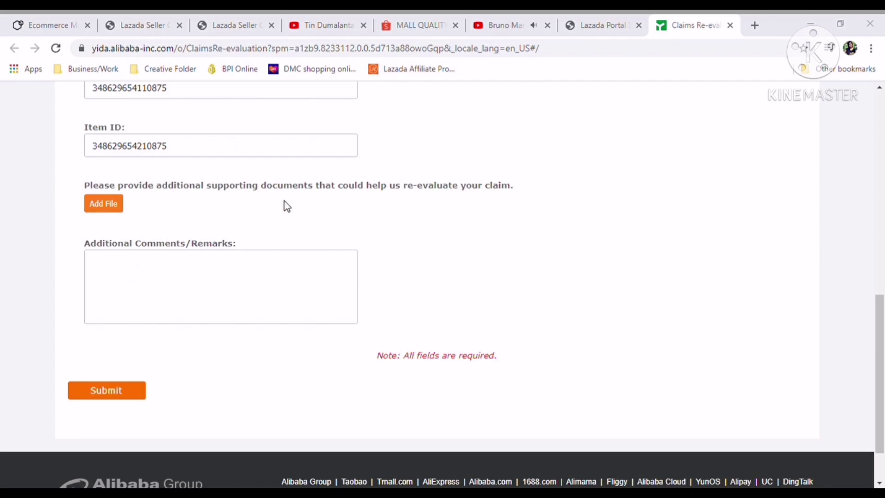
pyautogui.click(325, 313)
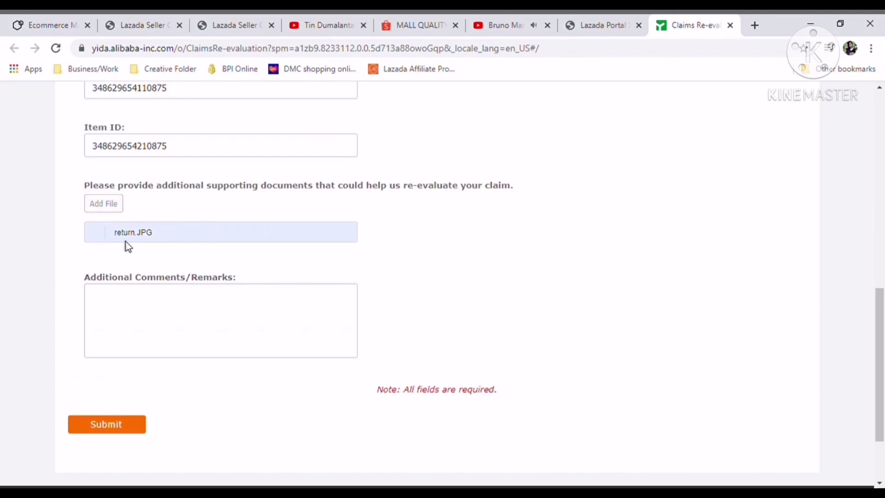
# Check the latest delivery tracking entry in the order's logistics details and return to the form's remarks field.
pyautogui.click(148, 327)
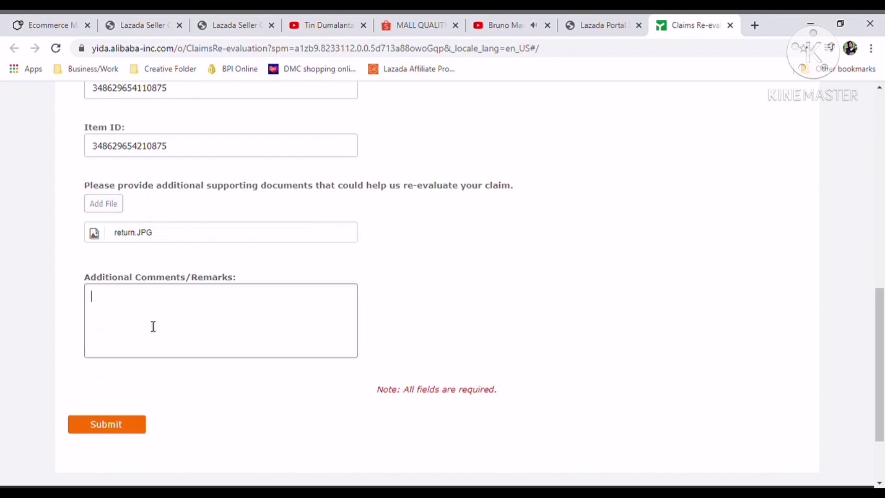
pyautogui.click(223, 18)
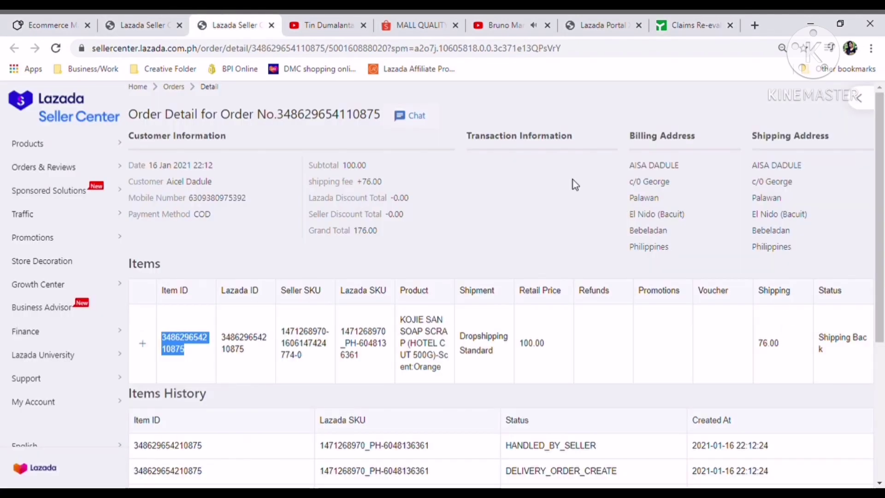
pyautogui.click(159, 17)
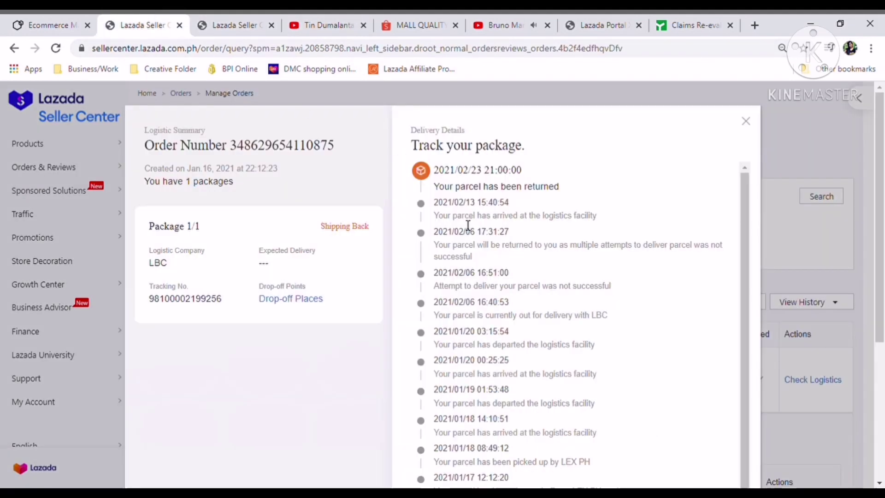
pyautogui.moveTo(561, 188); pyautogui.dragTo(439, 187)
pyautogui.click(837, 245)
pyautogui.click(712, 25)
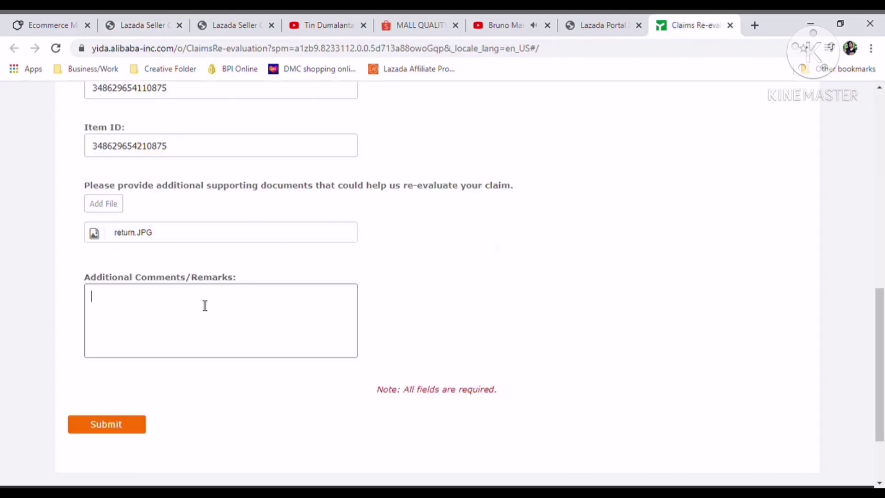
# Enter the remark "Parcel has been return in Laz Data. but the actual is not yet on hand." in Additional Comments/Remarks.
pyautogui.write('l was')
pyautogui.click(145, 17)
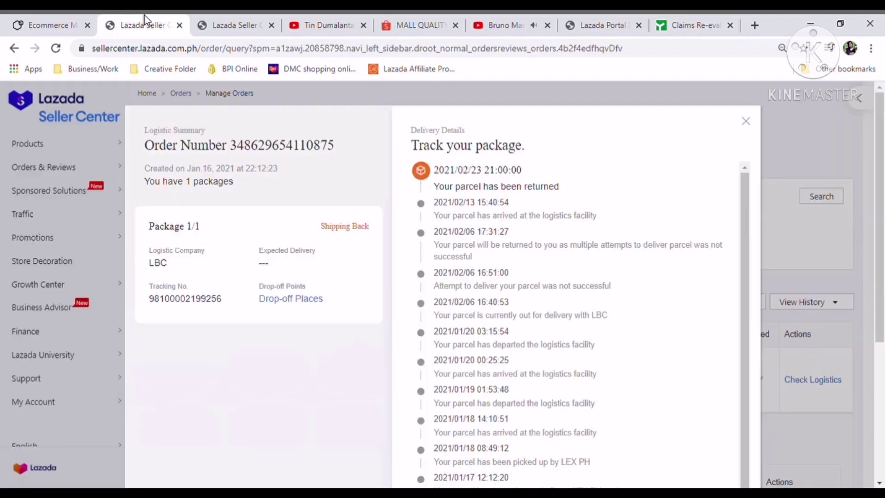
pyautogui.click(696, 25)
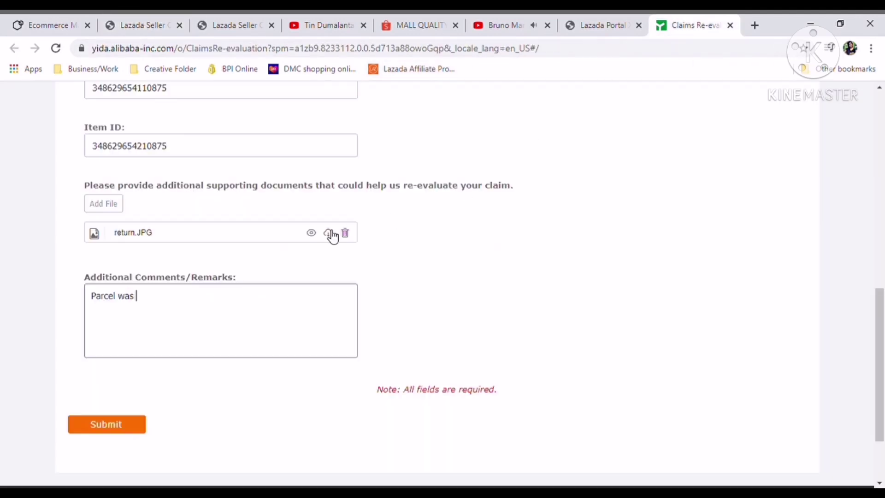
pyautogui.write('a')
pyautogui.press('BackSpace')
pyautogui.press('BackSpace')
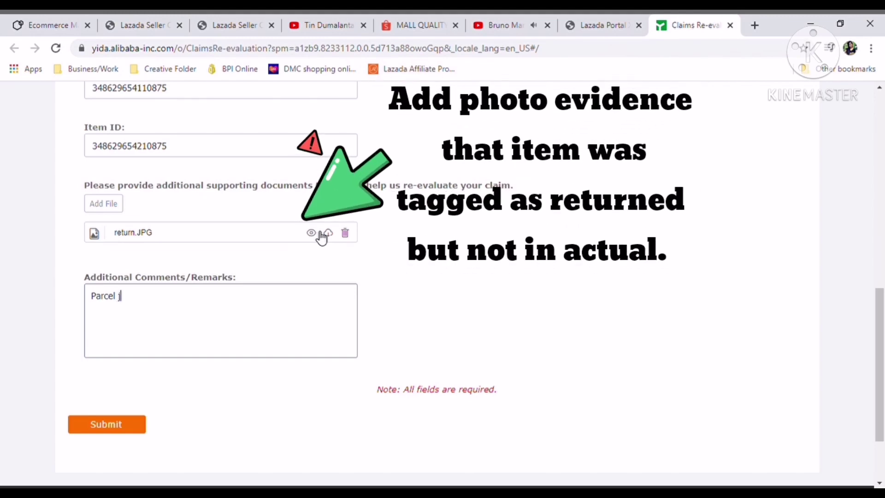
pyautogui.write('has been return in')
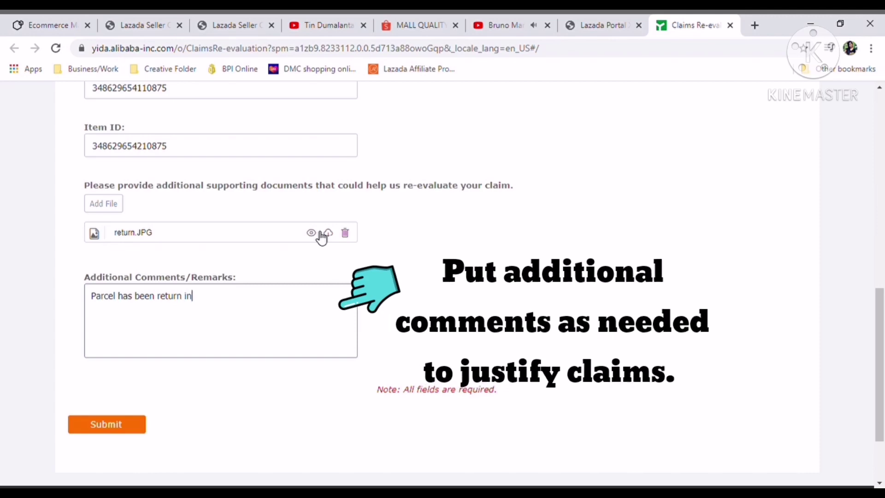
pyautogui.write(' Laz')
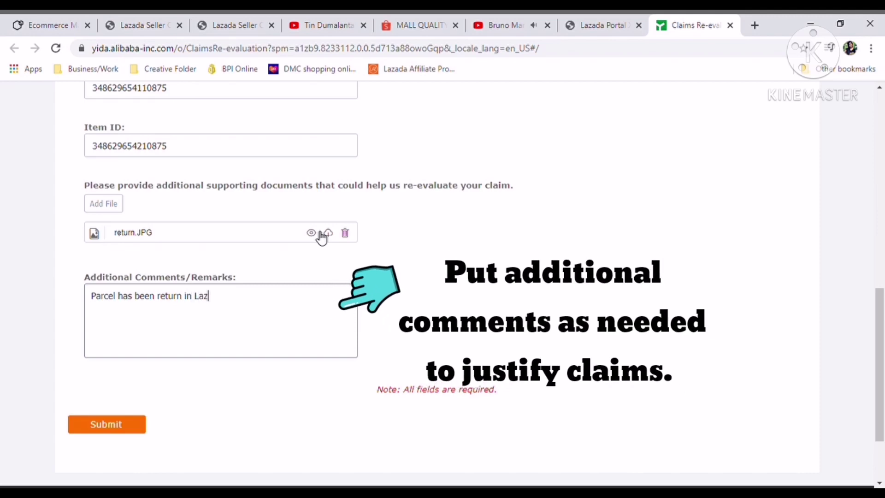
pyautogui.write(' Data')
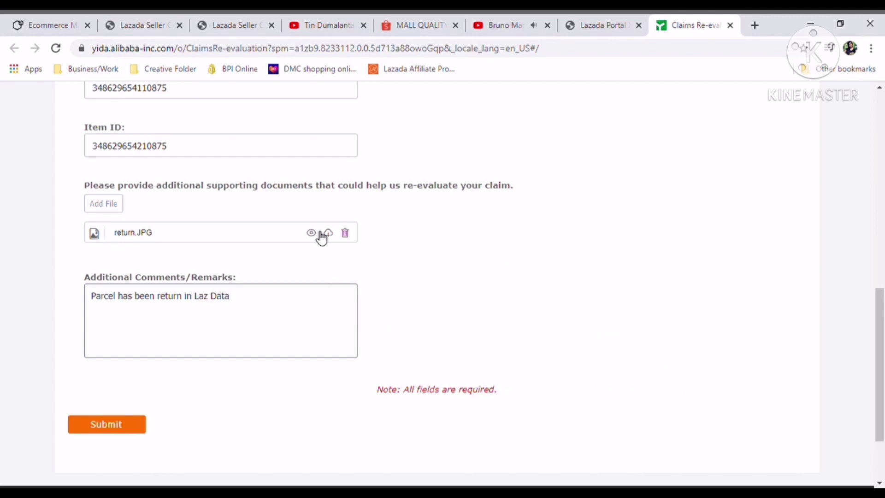
pyautogui.write('. but the actual is not yet')
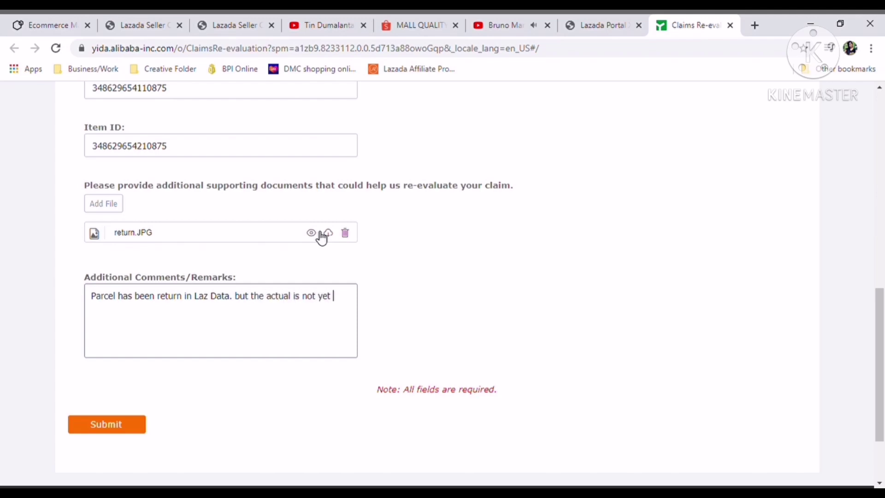
pyautogui.write(' on hand.')
# Review the completed Claims Re-evaluation form and submit it.
pyautogui.scroll(5, 396, 267)
pyautogui.scroll(3, 398, 271)
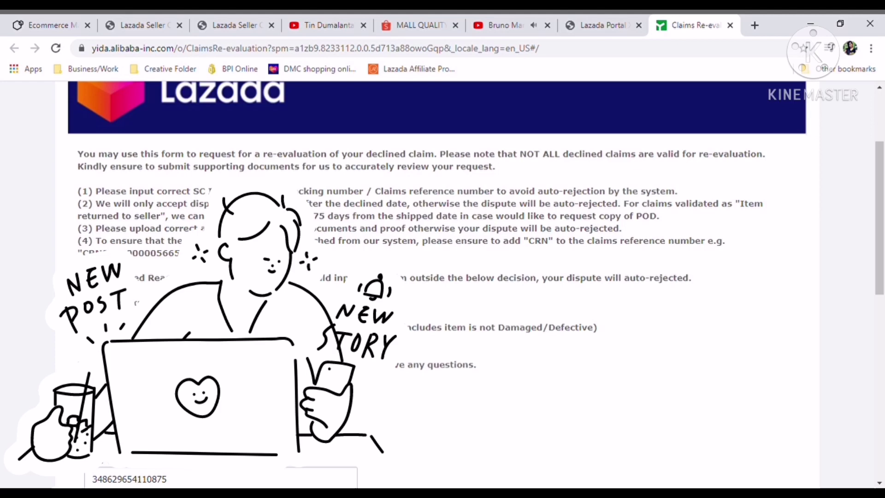
pyautogui.scroll(-10, 192, 338)
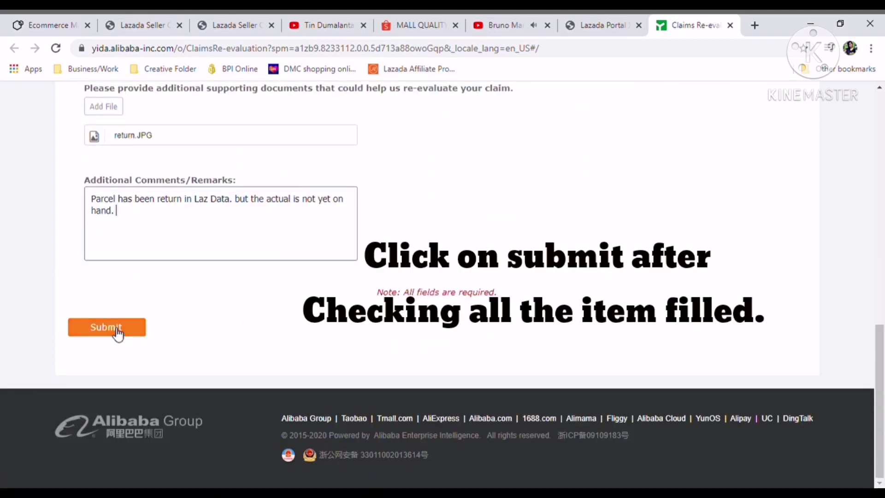
pyautogui.click(107, 327)
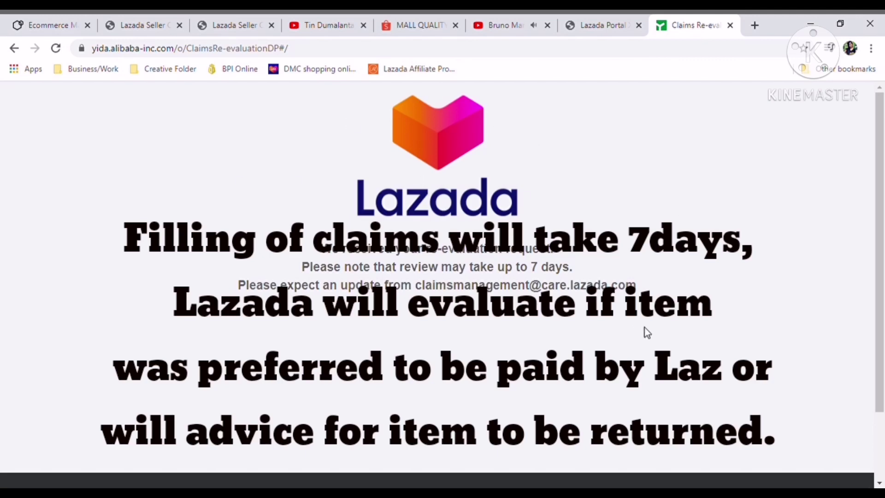
# Read the review-time note and update contact on the submission confirmation page.
pyautogui.moveTo(322, 269); pyautogui.dragTo(577, 286)
pyautogui.click(488, 302)
pyautogui.moveTo(594, 253); pyautogui.dragTo(292, 272)
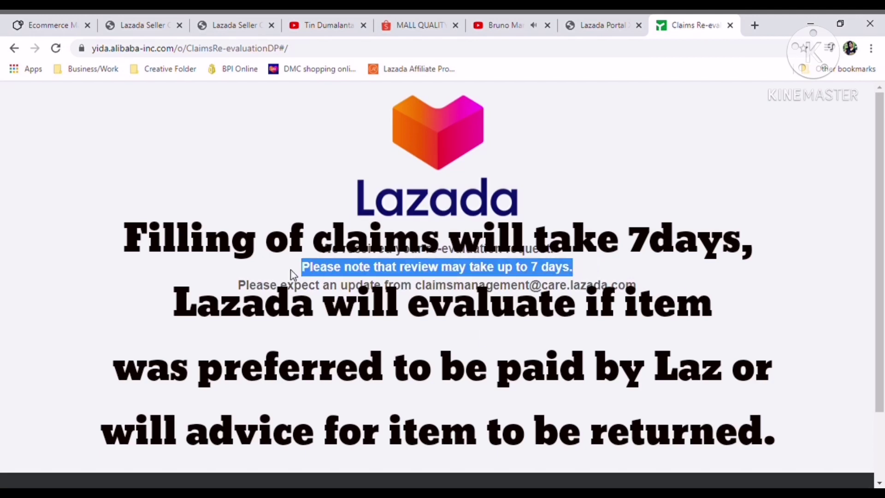
pyautogui.click(293, 253)
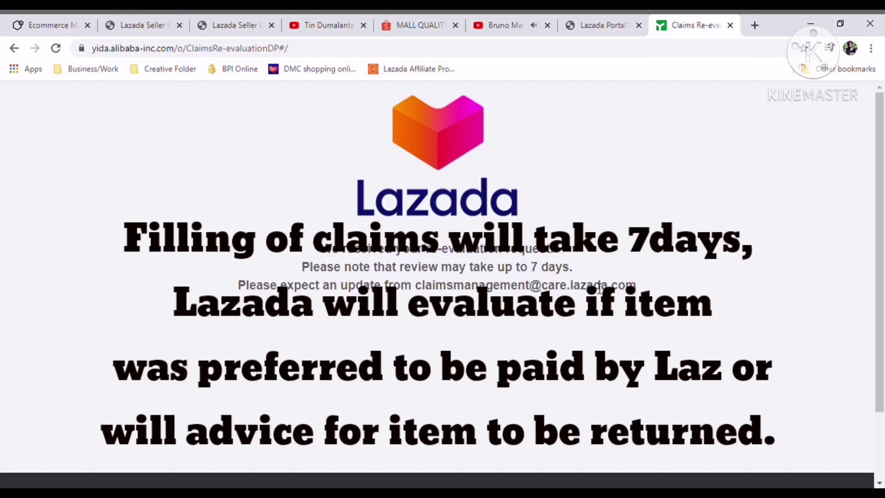